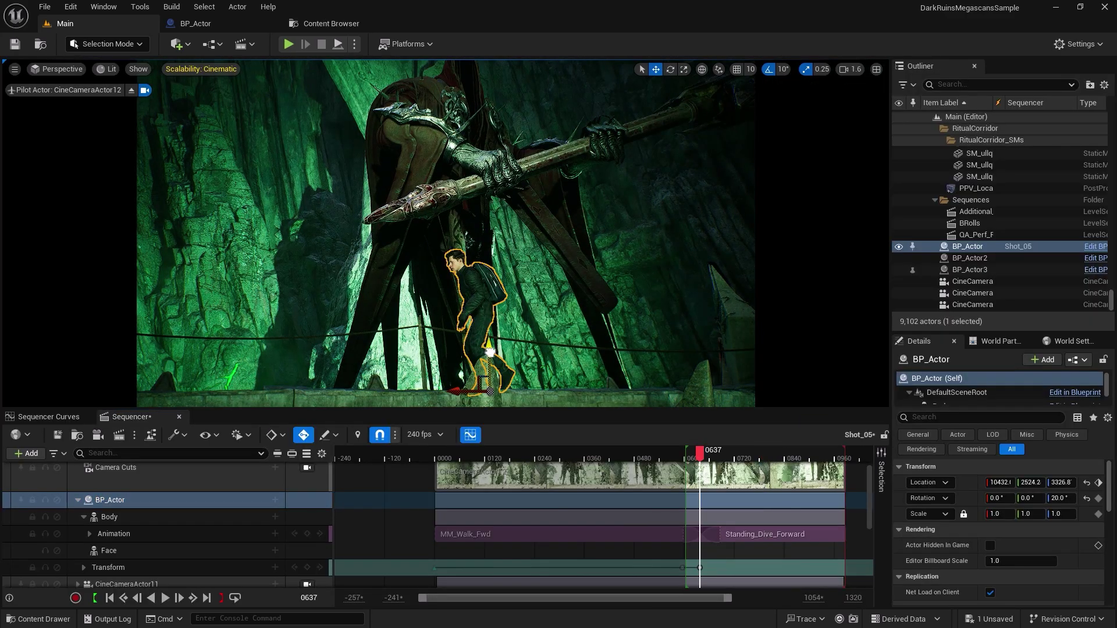
Preview Shot_05 and inspect the CineCameraActor6 section and the walking character's rotation.
{"action": "key", "text": "space"}
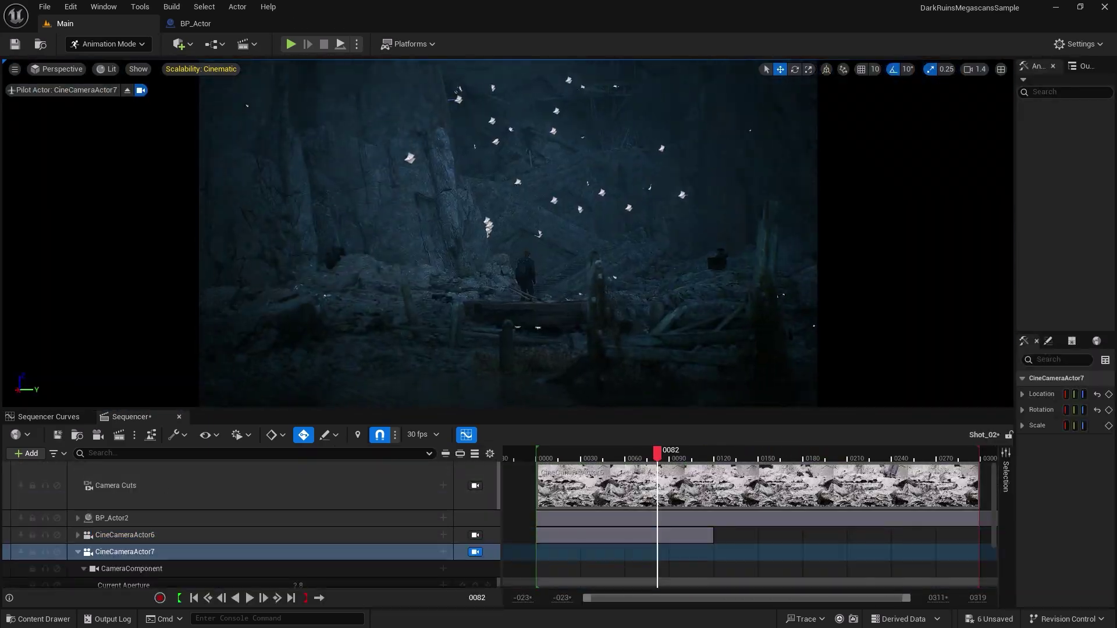
{"action": "left_click", "coordinate": [679, 532]}
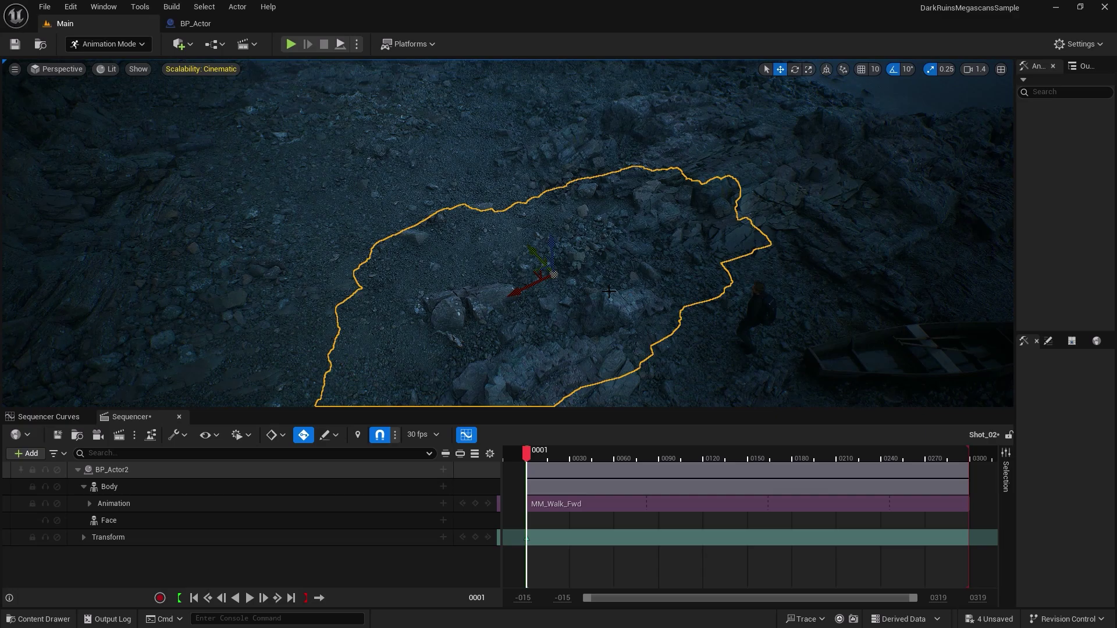
{"action": "left_click", "coordinate": [585, 233]}
{"action": "key", "text": "e"}
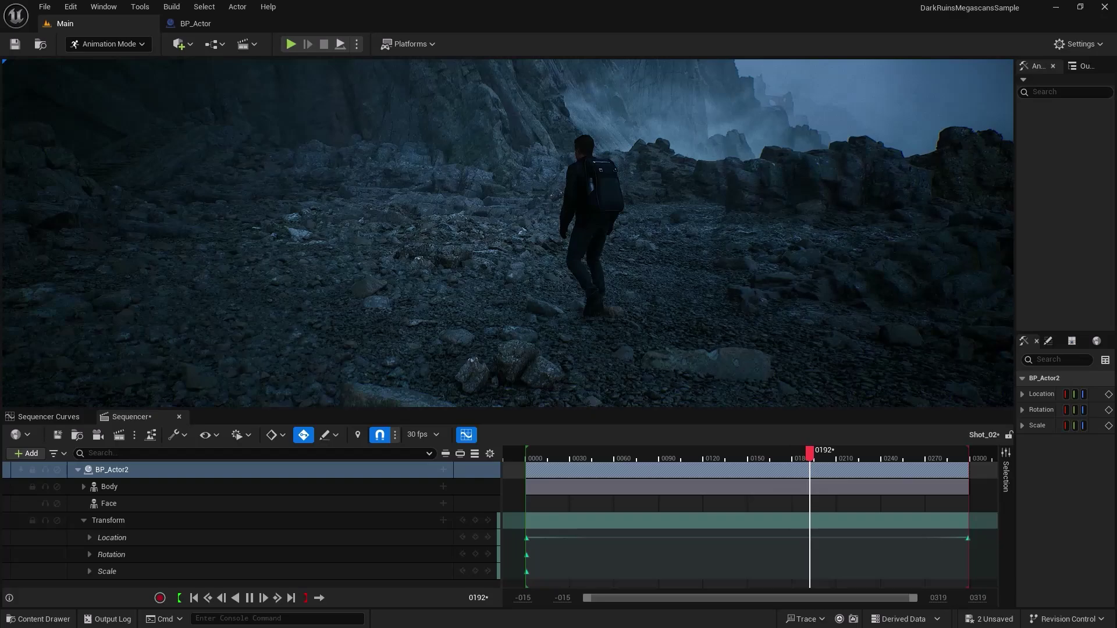
{"action": "scroll", "coordinate": [299, 546], "scroll_direction": "down", "scroll_amount": 2}
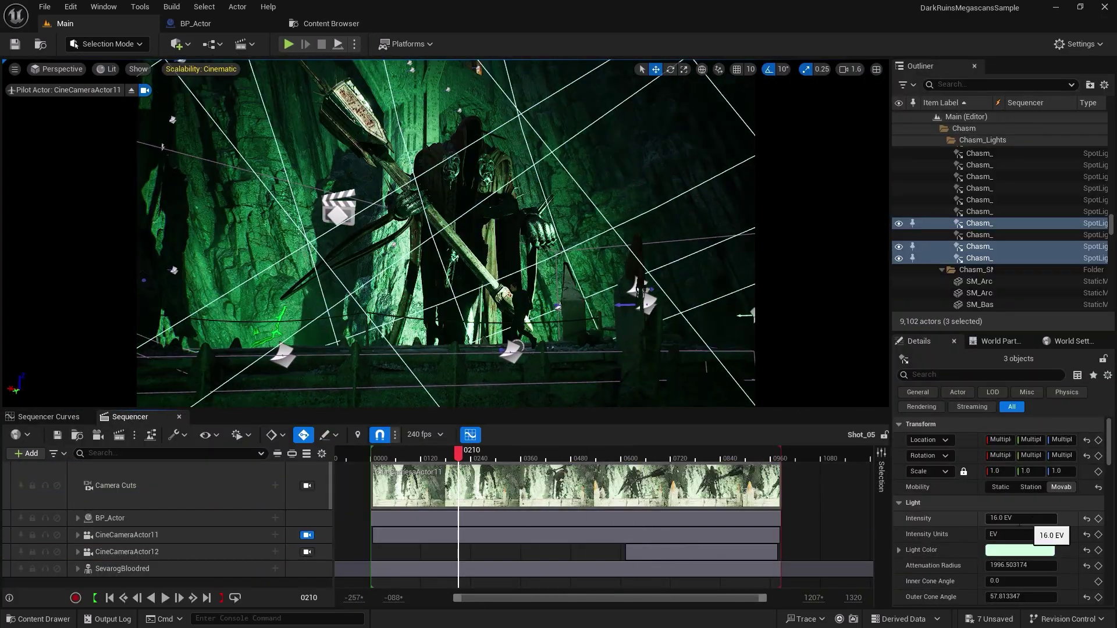
{"action": "left_click", "coordinate": [710, 490]}
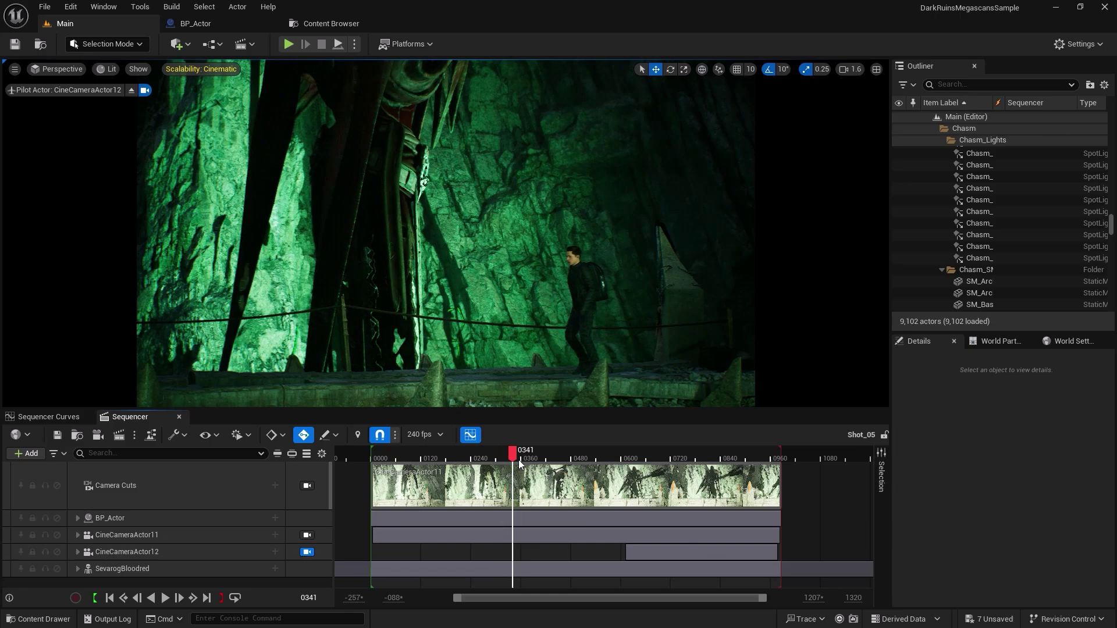
Add a camera cut to CineCameraActor12 at the scrubbed frame and play the shot.
{"action": "left_click", "coordinate": [677, 465]}
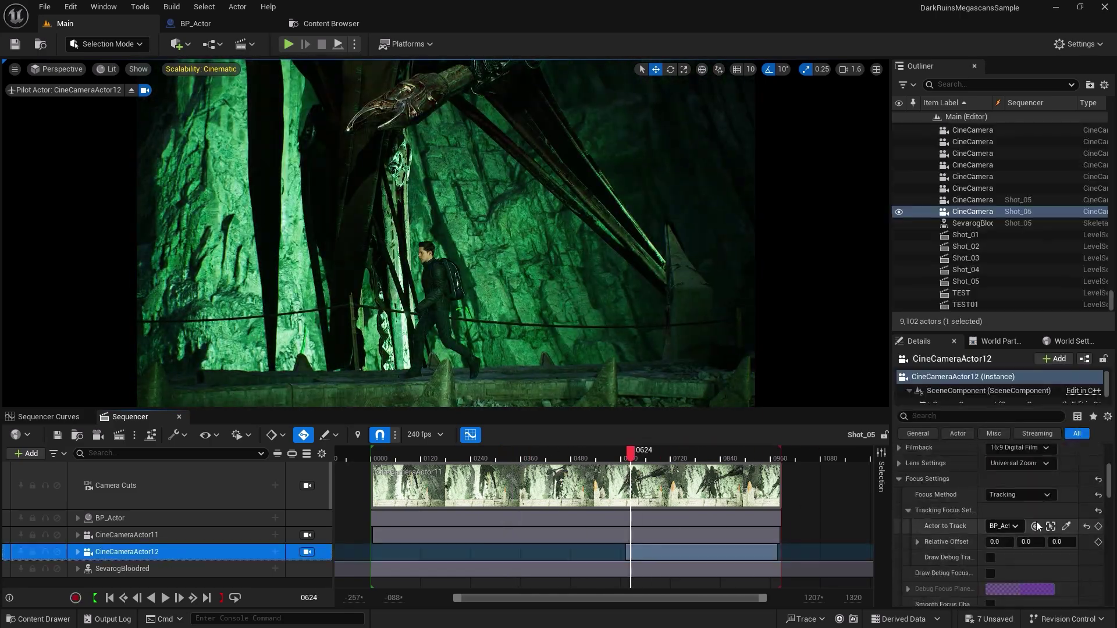
{"action": "left_click_drag", "start_coordinate": [676, 465], "coordinate": [631, 465]}
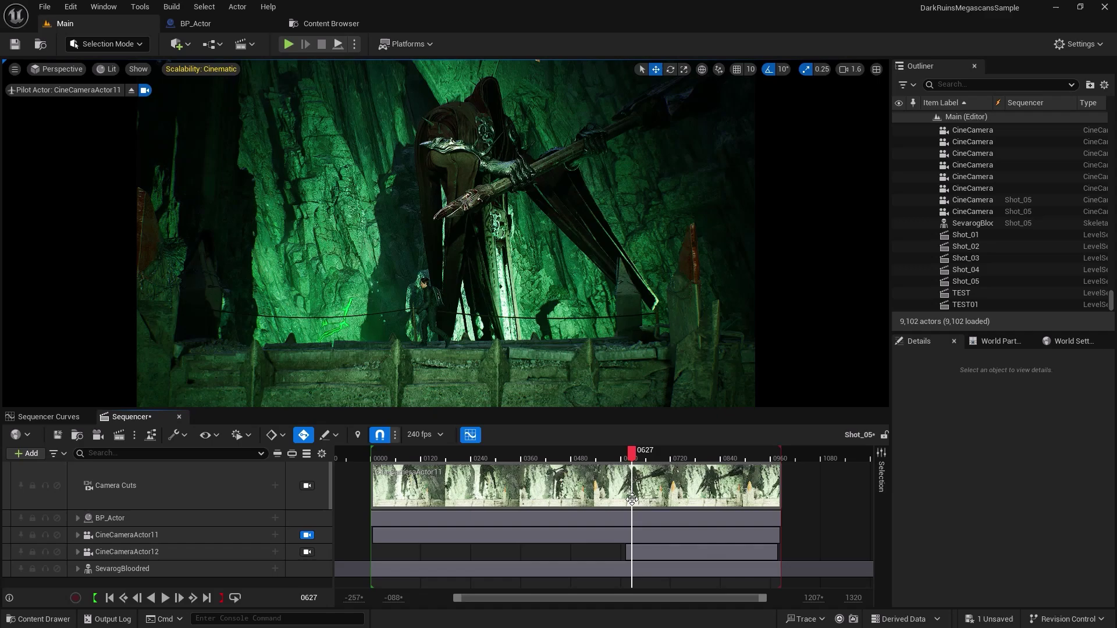
{"action": "left_click", "coordinate": [307, 551]}
{"action": "key", "text": "space"}
{"action": "left_click", "coordinate": [239, 434]}
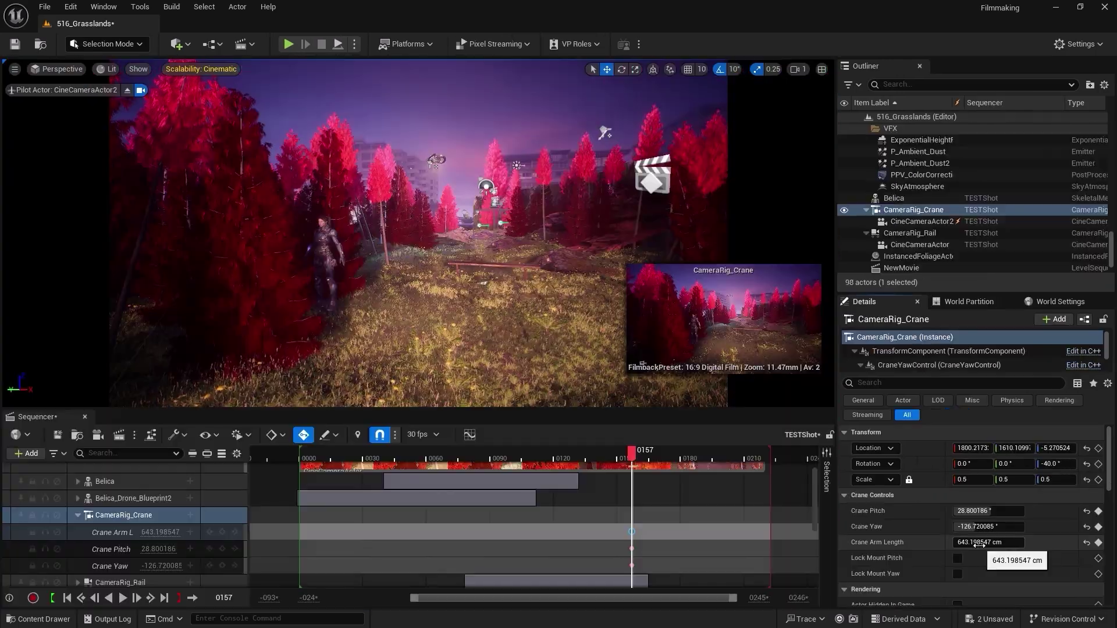
Swing the crane rig's Crane Yaw around to -144.
{"action": "left_click_drag", "start_coordinate": [989, 527], "coordinate": [966, 527]}
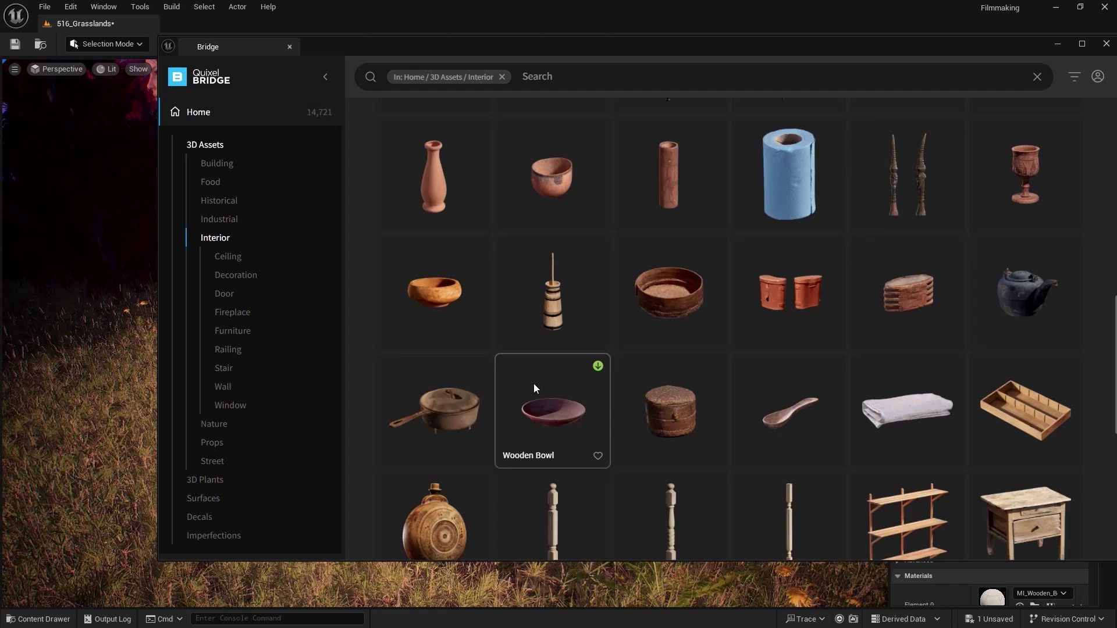
{"action": "scroll", "coordinate": [527, 392], "scroll_direction": "down", "scroll_amount": 10}
{"action": "scroll", "coordinate": [756, 369], "scroll_direction": "up", "scroll_amount": 5}
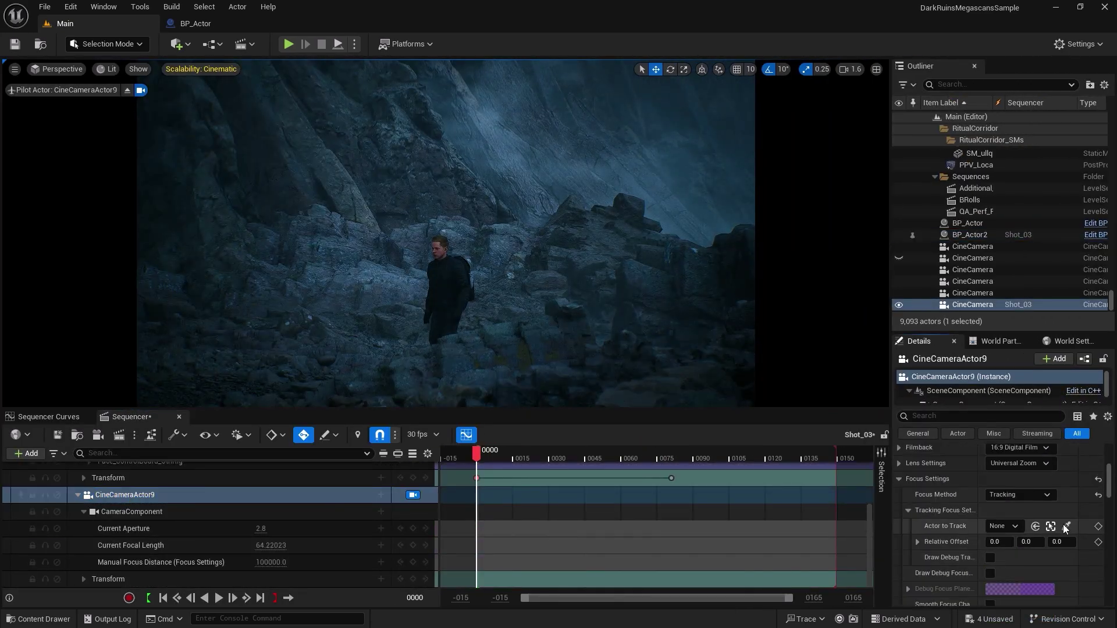
At frames 0080 and 0090, review the transform key's interpolation and the walk animation section's options.
{"action": "left_click_drag", "start_coordinate": [476, 453], "coordinate": [672, 476]}
{"action": "right_click", "coordinate": [519, 479]}
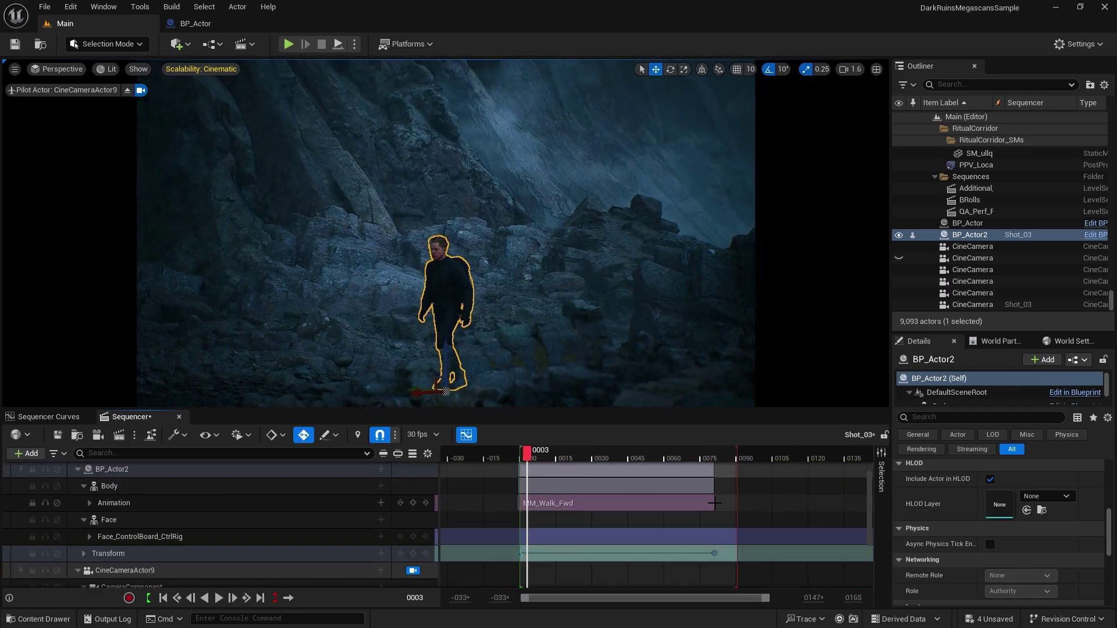
{"action": "right_click", "coordinate": [113, 503]}
{"action": "mouse_move", "coordinate": [234, 227]}
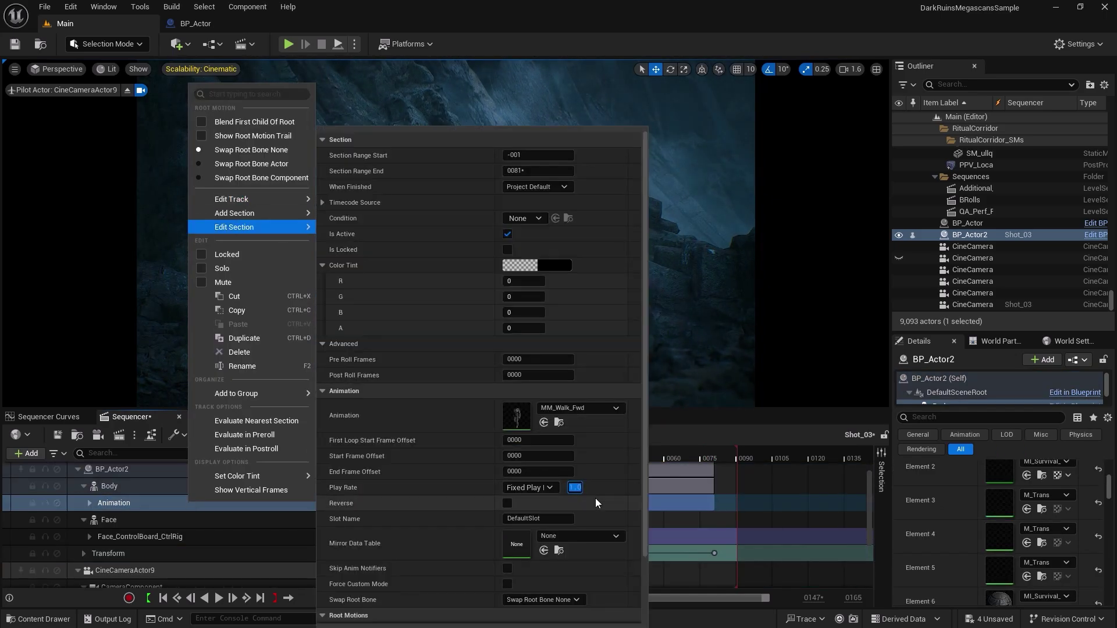
{"action": "left_click_drag", "start_coordinate": [532, 456], "coordinate": [736, 459]}
{"action": "right_click", "coordinate": [162, 503]}
{"action": "mouse_move", "coordinate": [277, 213]}
{"action": "left_click", "coordinate": [743, 459]}
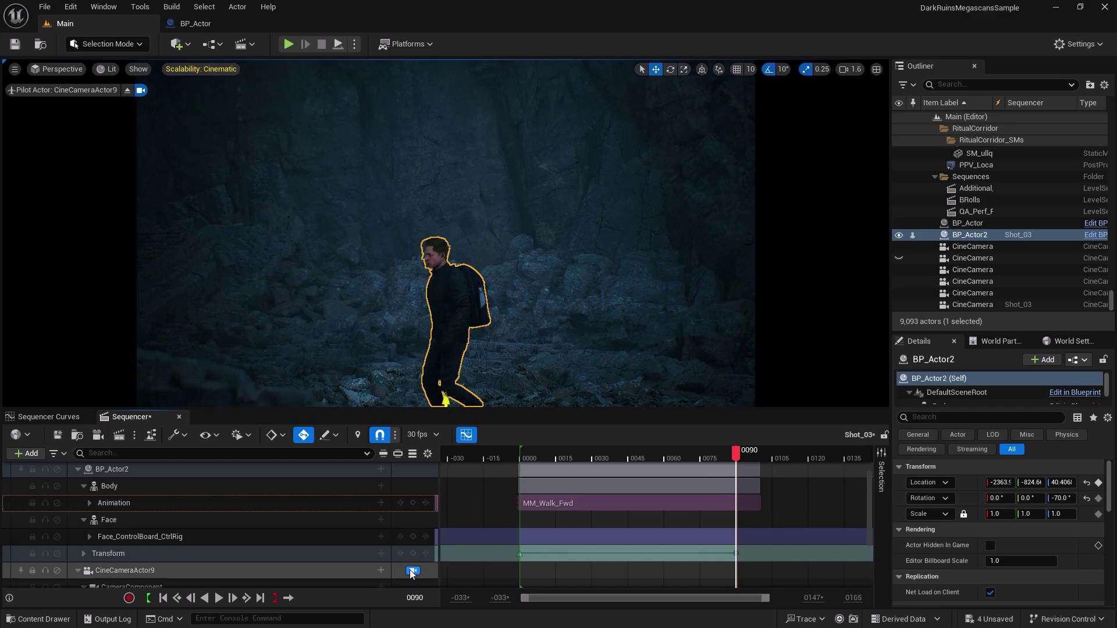
Compare the editor and cine camera views, scrub to frame 0039, and open the content browser.
{"action": "left_click", "coordinate": [413, 571]}
{"action": "left_click", "coordinate": [413, 572]}
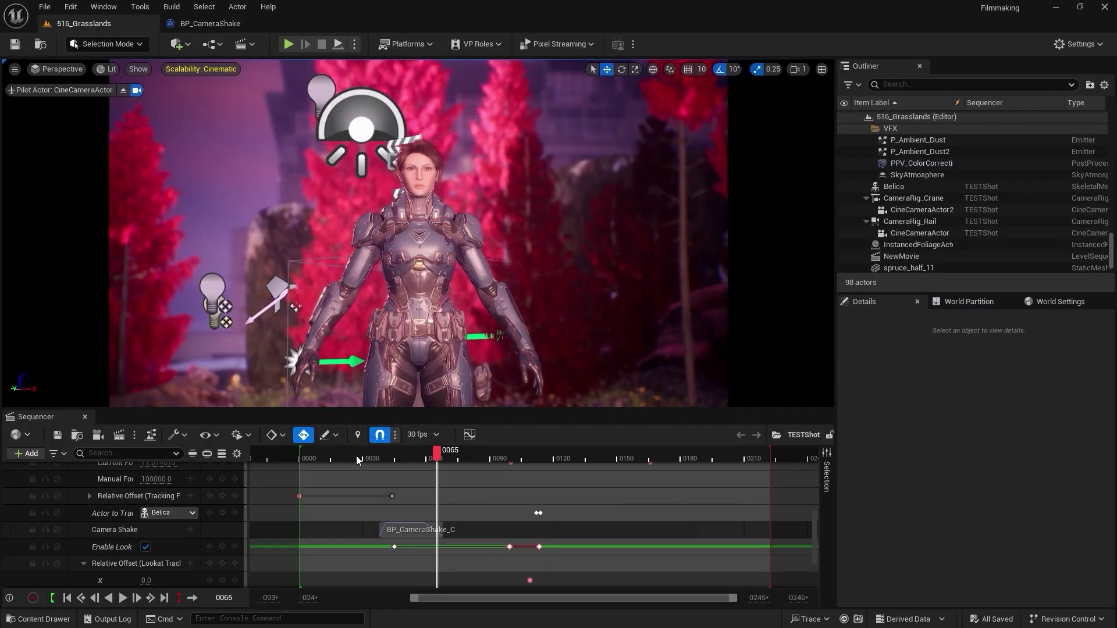
{"action": "mouse_move", "coordinate": [356, 456]}
{"action": "left_mouse_down"}
{"action": "mouse_move", "coordinate": [329, 453]}
{"action": "mouse_move", "coordinate": [375, 466]}
{"action": "left_mouse_up"}
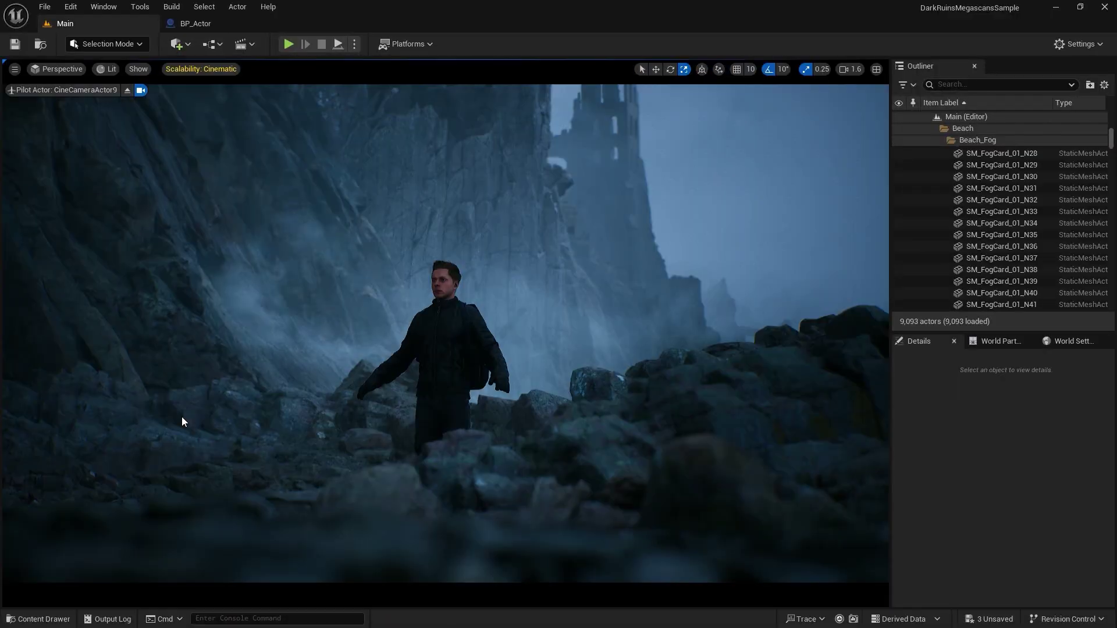
{"action": "key", "text": "ctrl+space"}
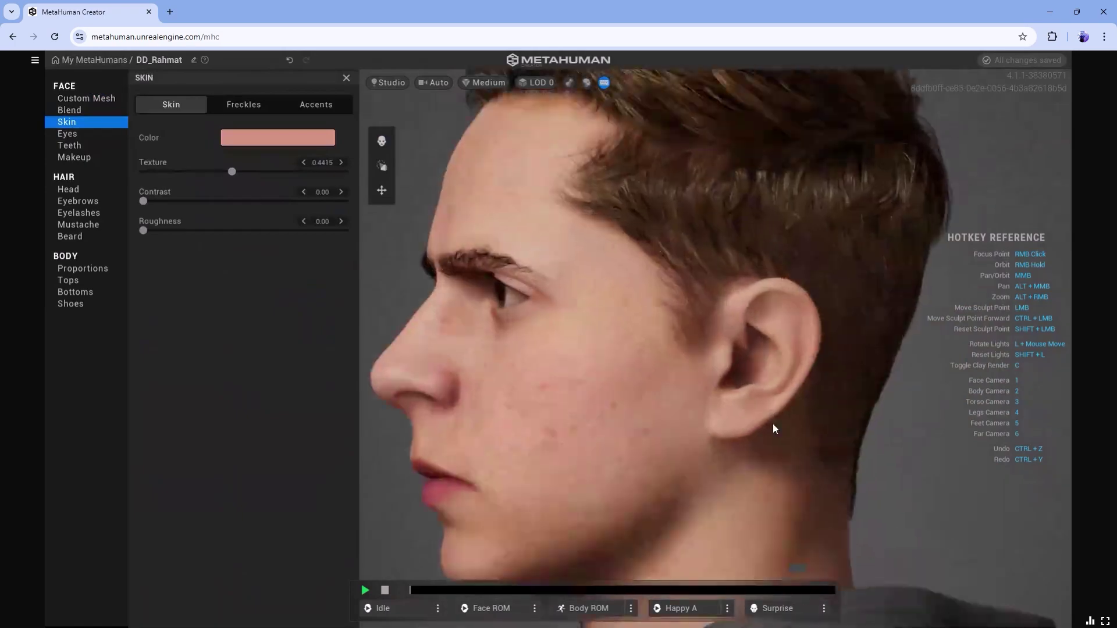
Try eye presets, the afro hairstyle, and two beard presets on the MetaHuman.
{"action": "left_click", "coordinate": [67, 134]}
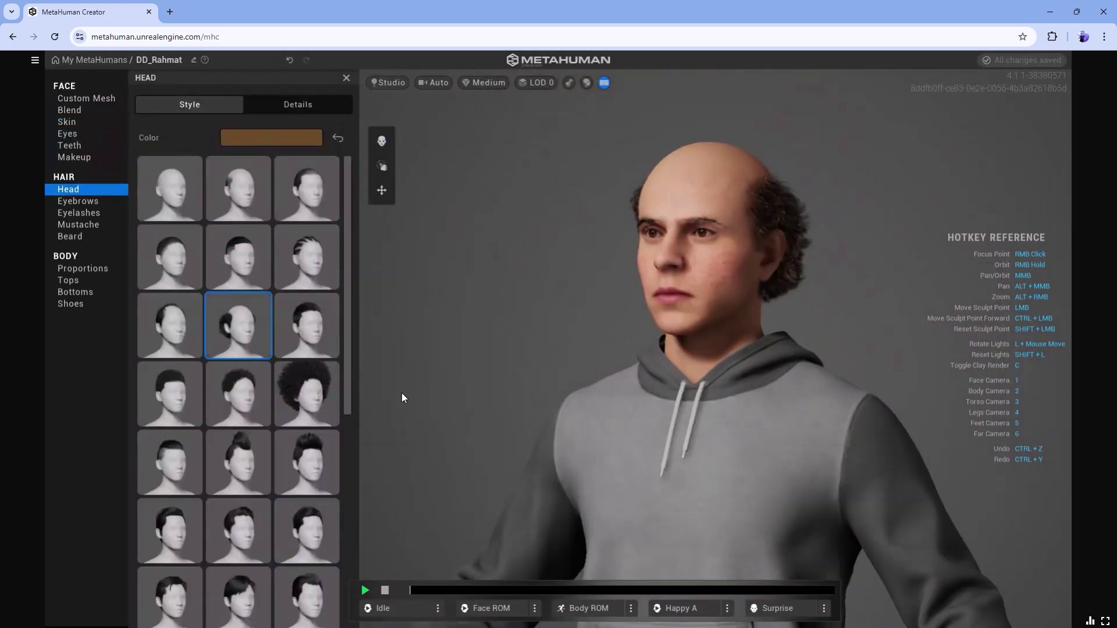
{"action": "left_click", "coordinate": [314, 387]}
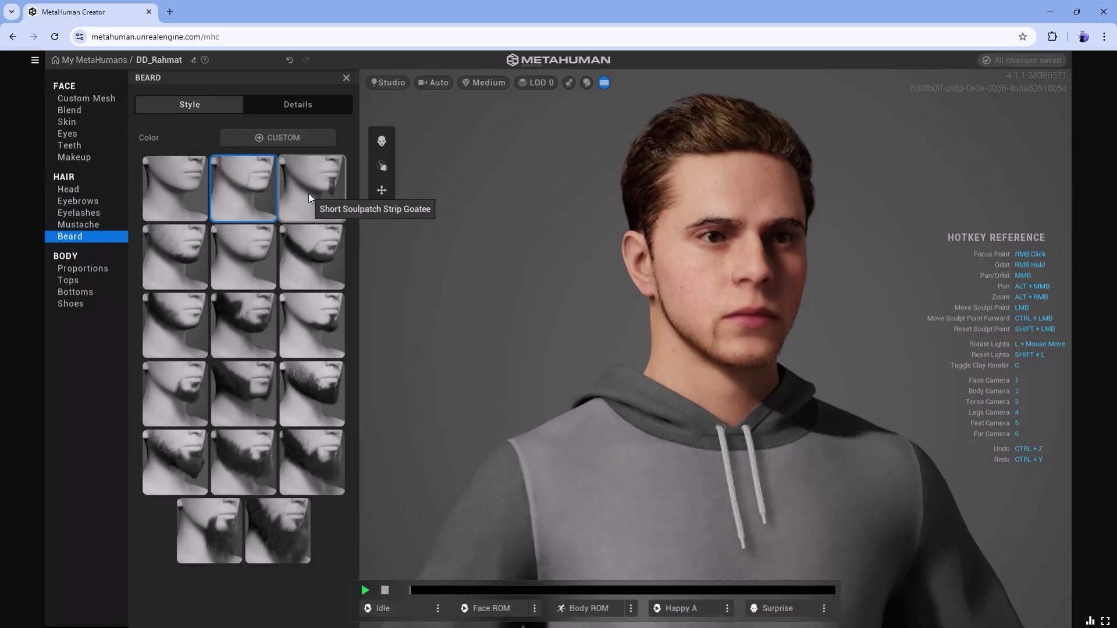
{"action": "left_click", "coordinate": [312, 393]}
{"action": "left_click", "coordinate": [244, 394]}
Choose a final beard preset, select the left-hand IK control, and place a new cine camera.
{"action": "left_click", "coordinate": [278, 531]}
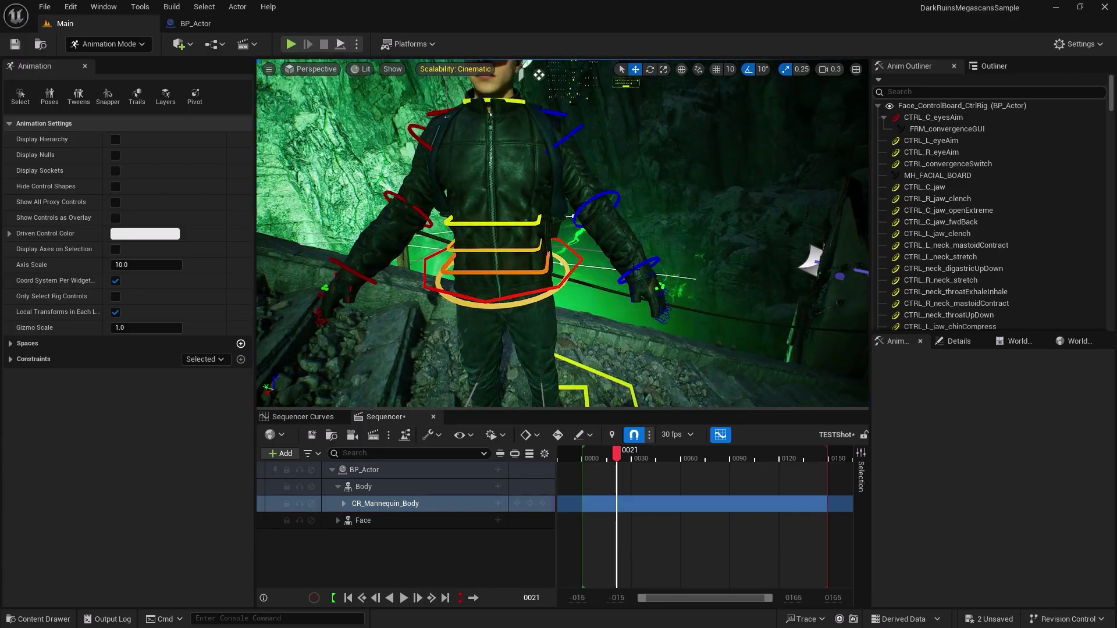
{"action": "left_click", "coordinate": [735, 269]}
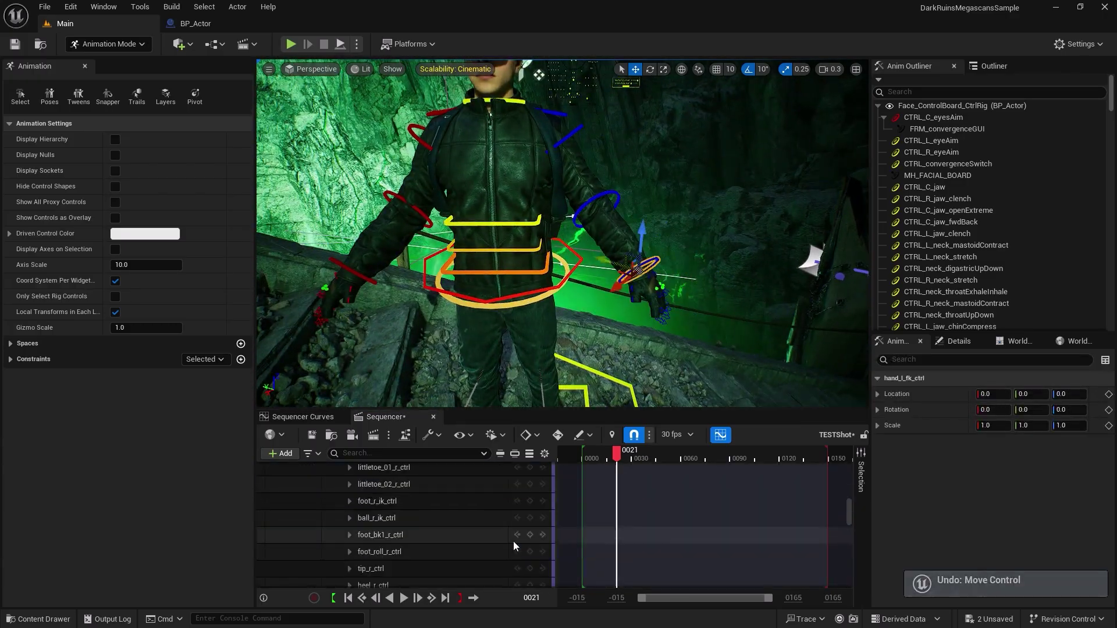
{"action": "left_click", "coordinate": [684, 251]}
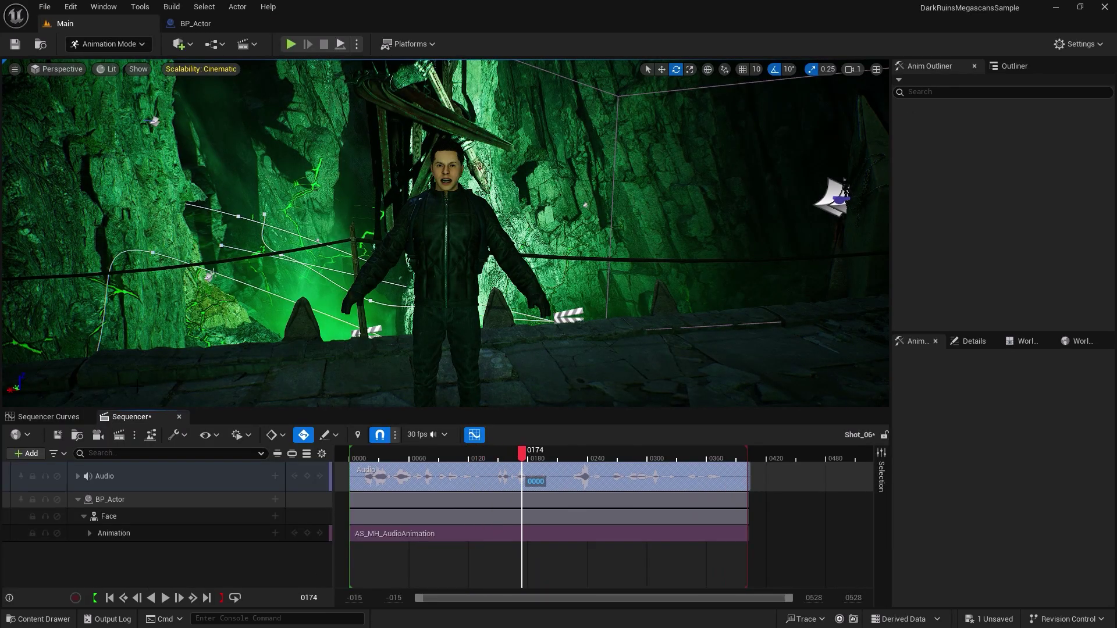
{"action": "left_click", "coordinate": [178, 43]}
{"action": "left_click", "coordinate": [222, 100]}
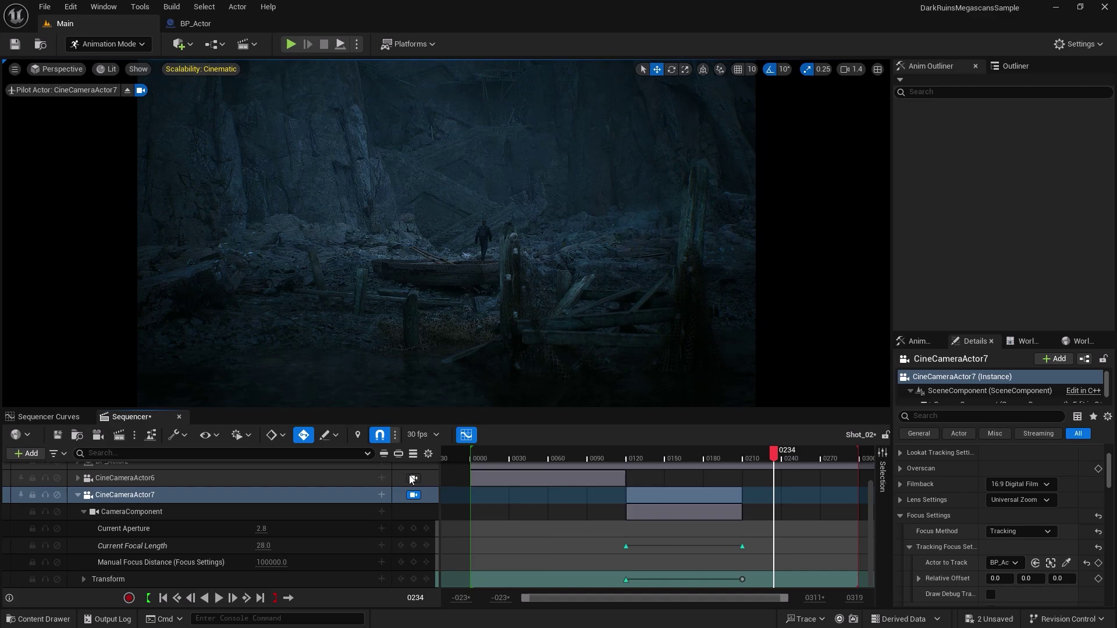
Play Shot_02 through its camera cuts from the start, then unlock the viewport.
{"action": "left_click", "coordinate": [414, 486]}
{"action": "left_click", "coordinate": [485, 455]}
{"action": "key", "text": "space"}
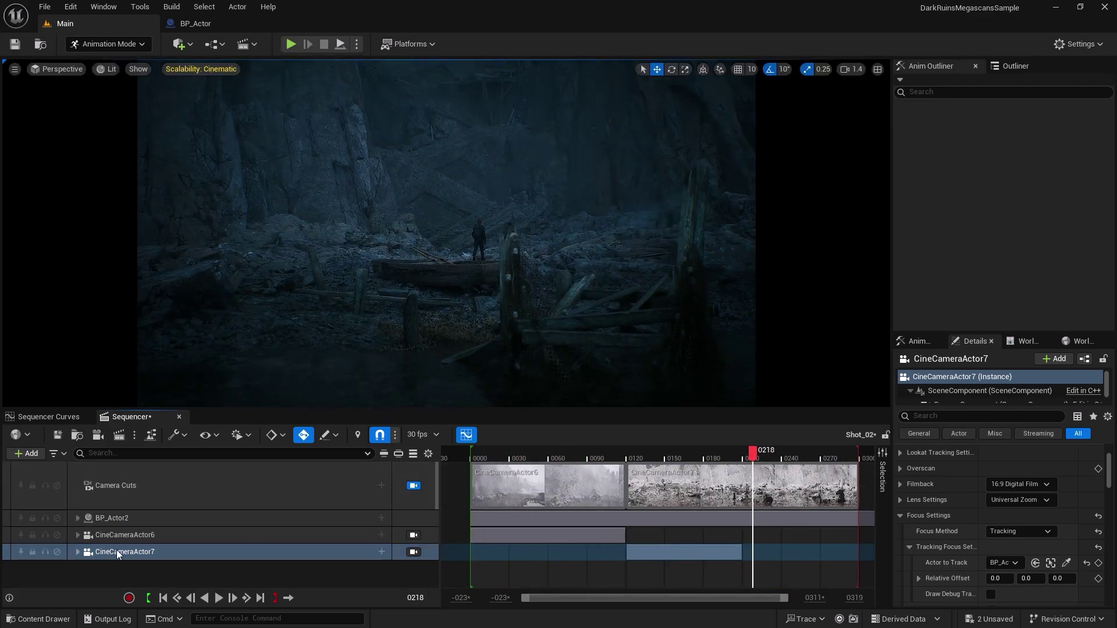
{"action": "left_click", "coordinate": [414, 486]}
Place another cine camera and add CineCameraActor8 to the sequence.
{"action": "left_click", "coordinate": [180, 43]}
{"action": "mouse_move", "coordinate": [238, 197]}
{"action": "left_click_drag", "start_coordinate": [325, 208], "coordinate": [597, 253]}
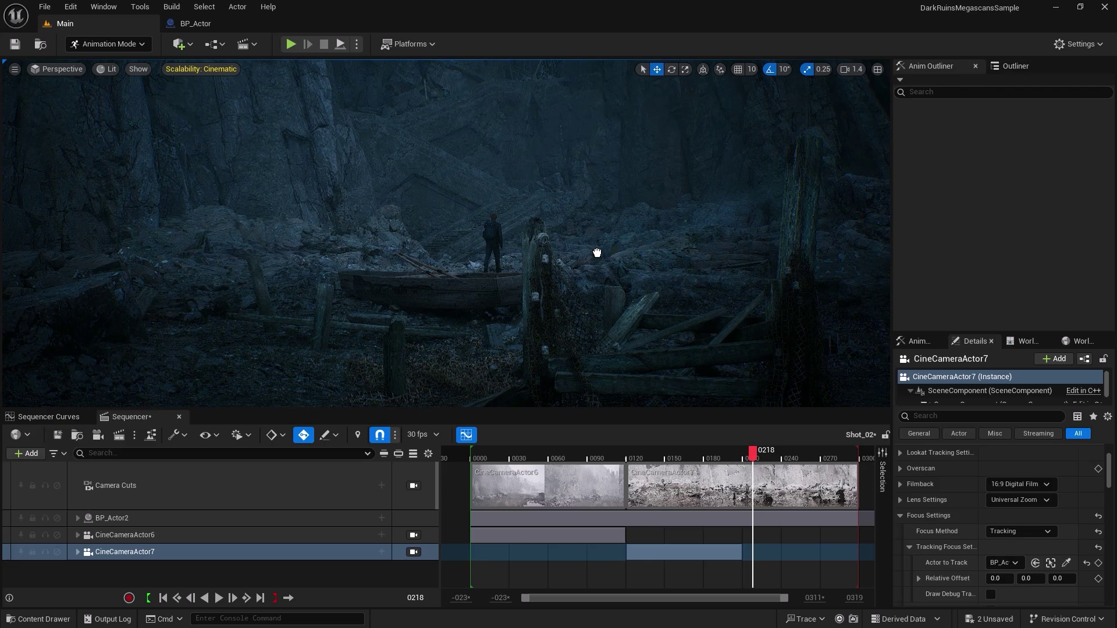
{"action": "right_click_drag", "start_coordinate": [597, 252], "coordinate": [597, 252]}
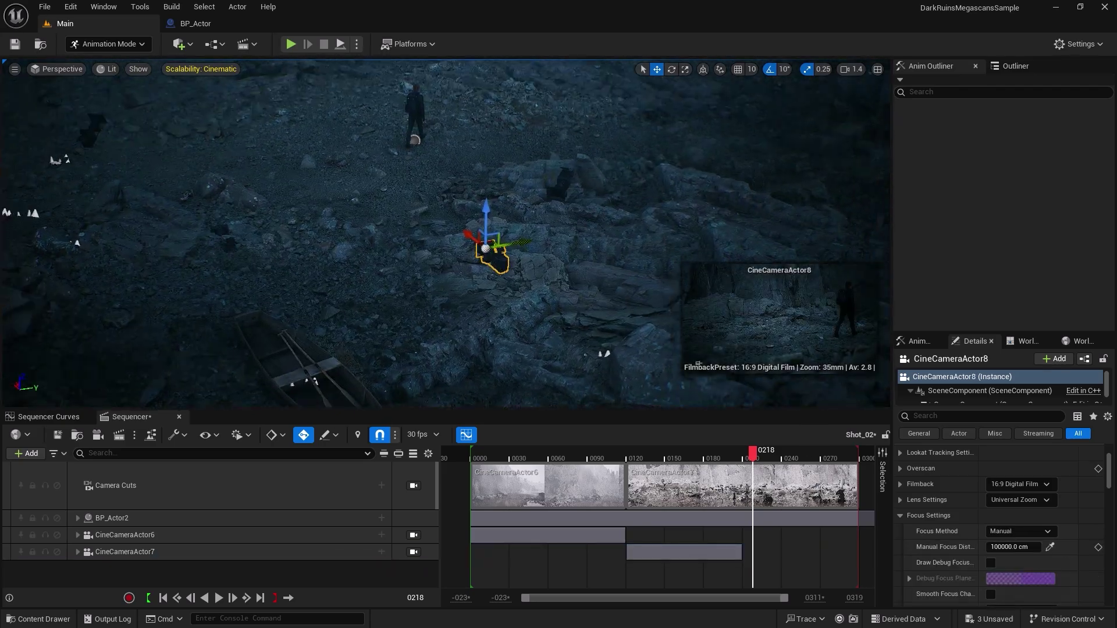
{"action": "left_click", "coordinate": [27, 453]}
{"action": "left_click", "coordinate": [250, 309]}
Aim CineCameraActor8 at the man on the rocks with Tracking focus, key its rotation at 0220, replay.
{"action": "right_click_drag", "start_coordinate": [552, 72], "coordinate": [669, 151]}
{"action": "left_click", "coordinate": [1021, 531]}
{"action": "left_click", "coordinate": [1016, 567]}
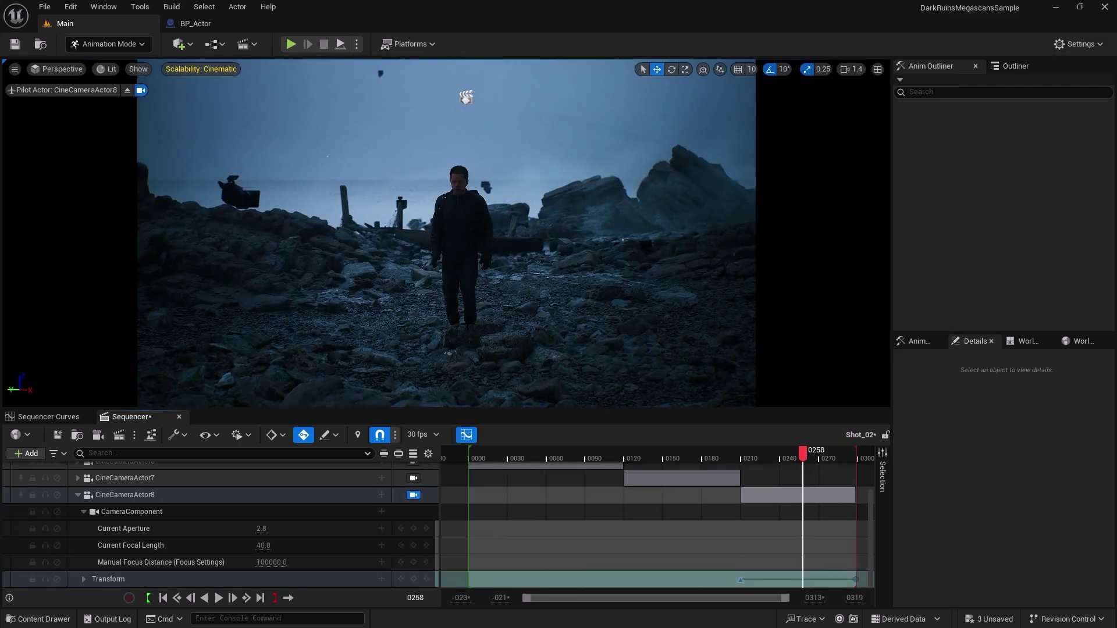
{"action": "left_click", "coordinate": [483, 349]}
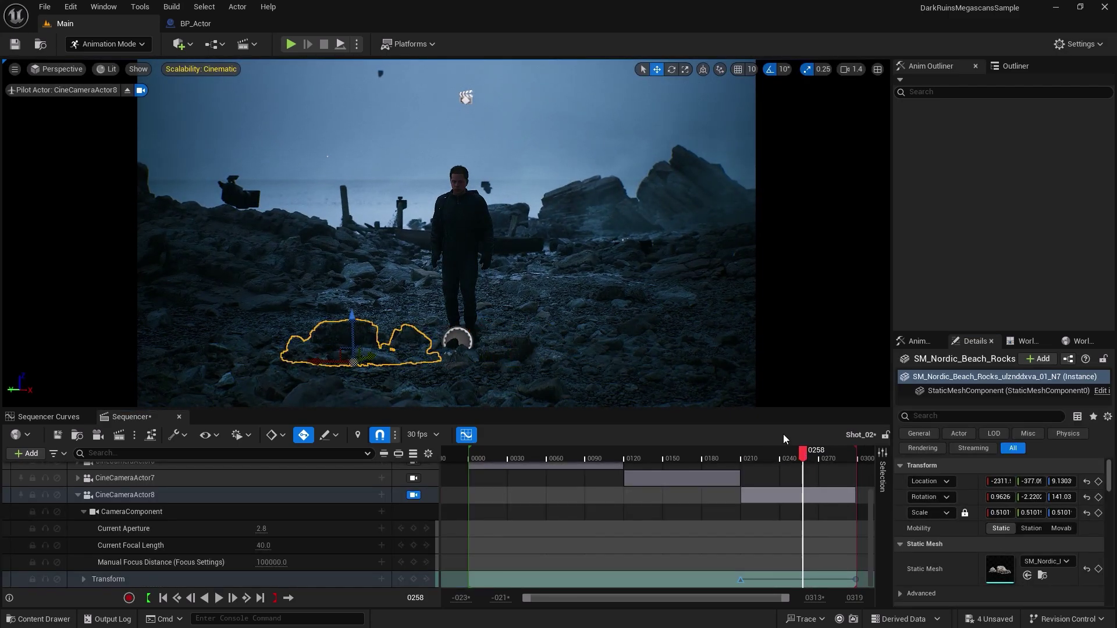
{"action": "left_click", "coordinate": [754, 458]}
{"action": "right_click_drag", "start_coordinate": [373, 351], "coordinate": [384, 352]}
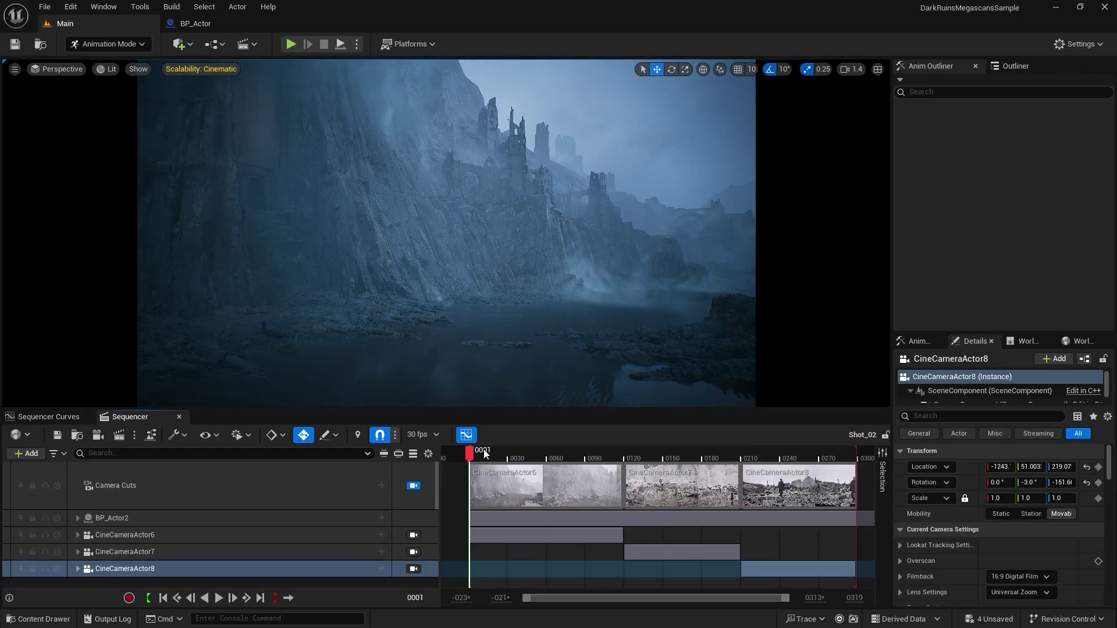
{"action": "mouse_move", "coordinate": [484, 453]}
{"action": "left_mouse_down"}
{"action": "mouse_move", "coordinate": [636, 454]}
{"action": "mouse_move", "coordinate": [475, 442]}
{"action": "left_mouse_up"}
{"action": "key", "text": "space"}
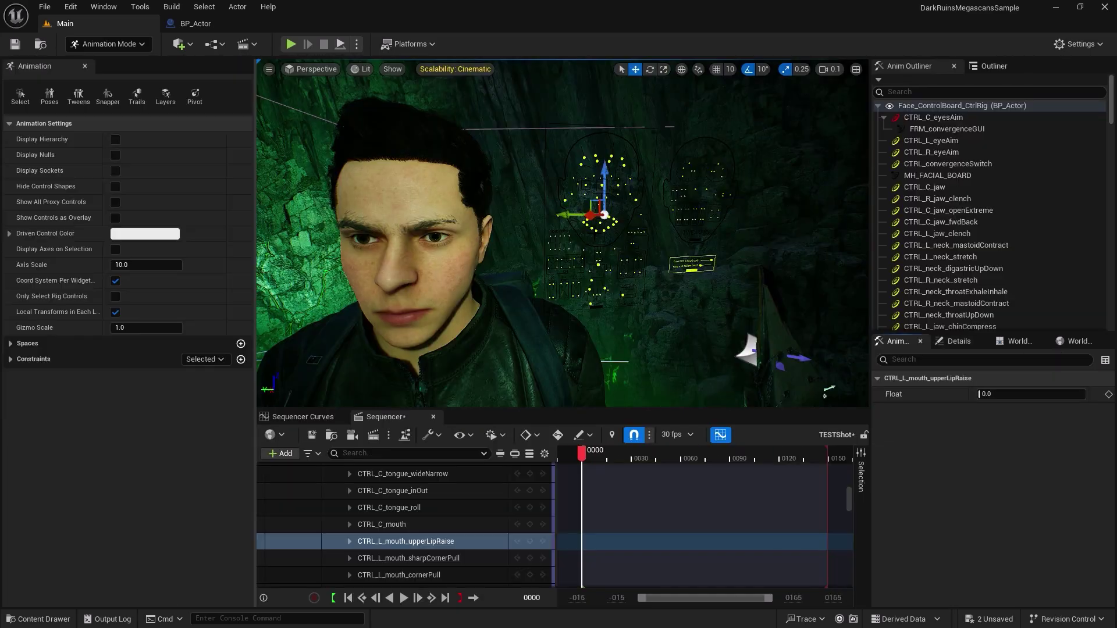
Select mouth, clavicle and leg controls, then key the right-hand IK control at frame 0041.
{"action": "left_click", "coordinate": [603, 226]}
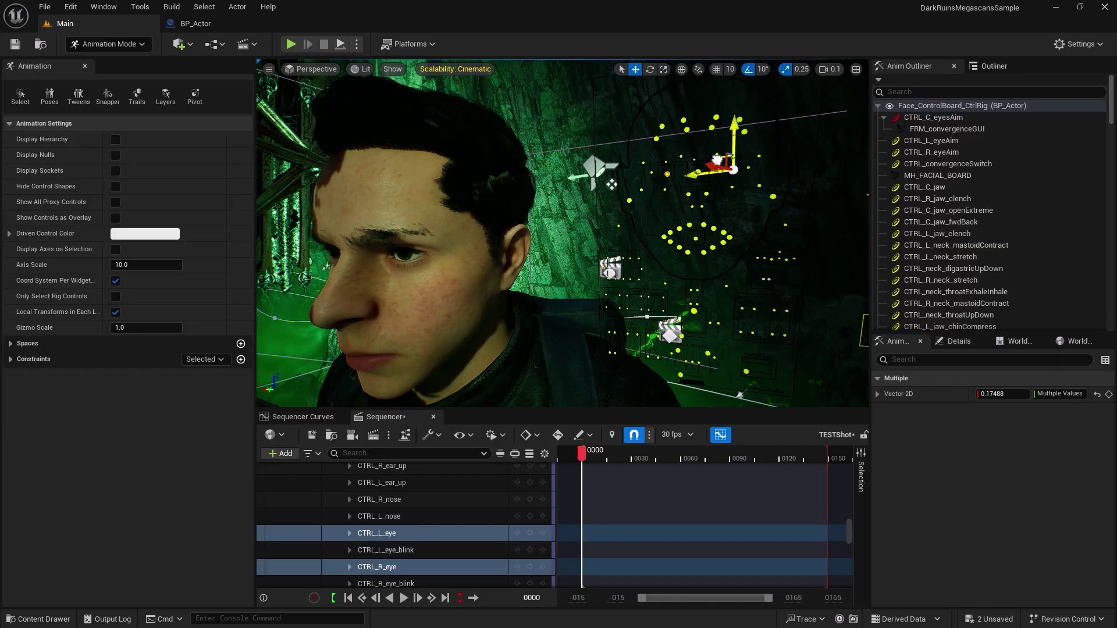
{"action": "left_click", "coordinate": [691, 211]}
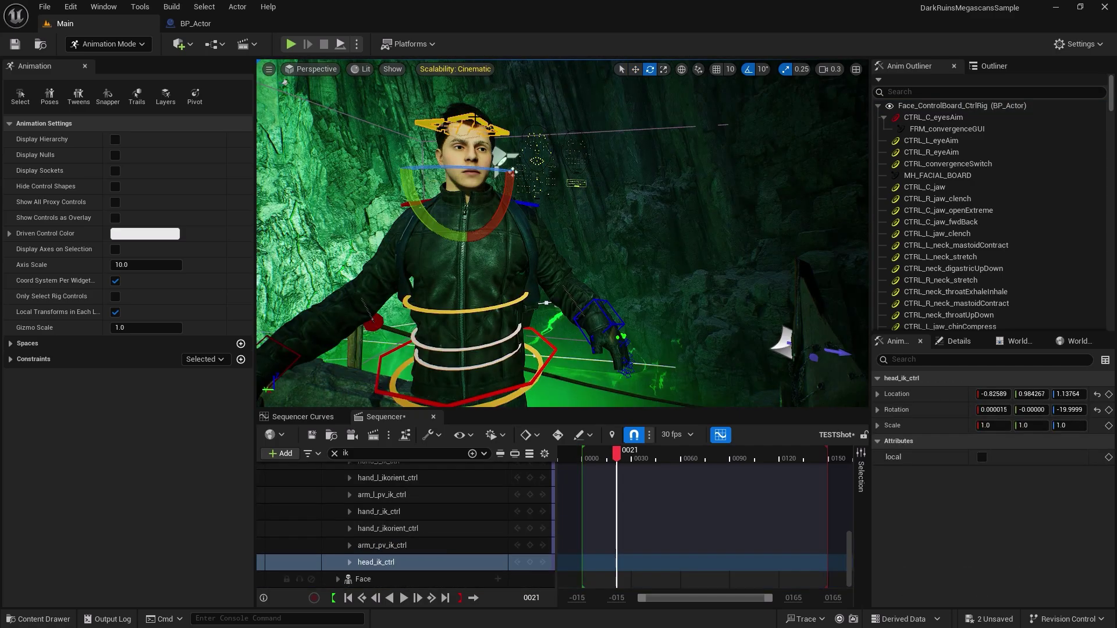
{"action": "left_click", "coordinate": [513, 172]}
{"action": "right_click_drag", "start_coordinate": [512, 172], "coordinate": [407, 204]}
{"action": "left_click", "coordinate": [675, 372]}
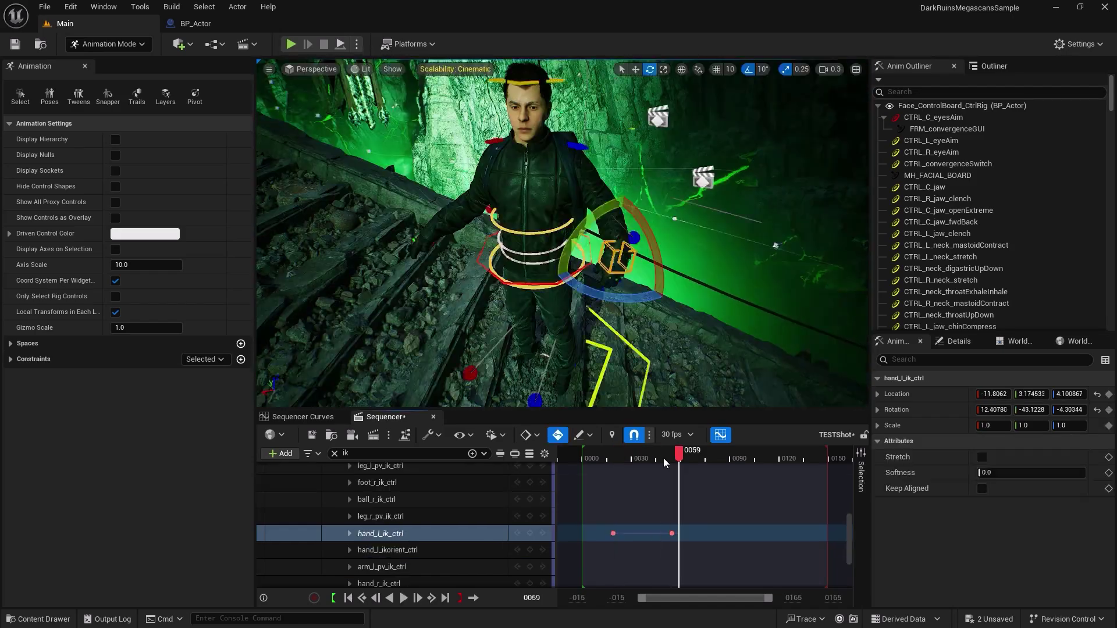
{"action": "left_click", "coordinate": [381, 533]}
{"action": "key", "text": "w"}
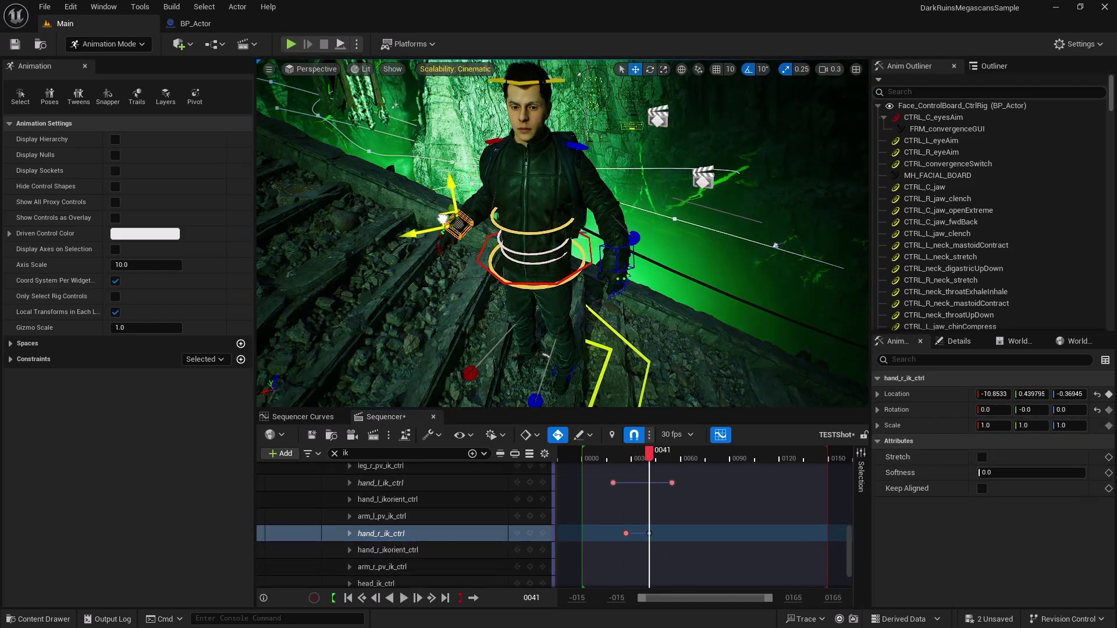